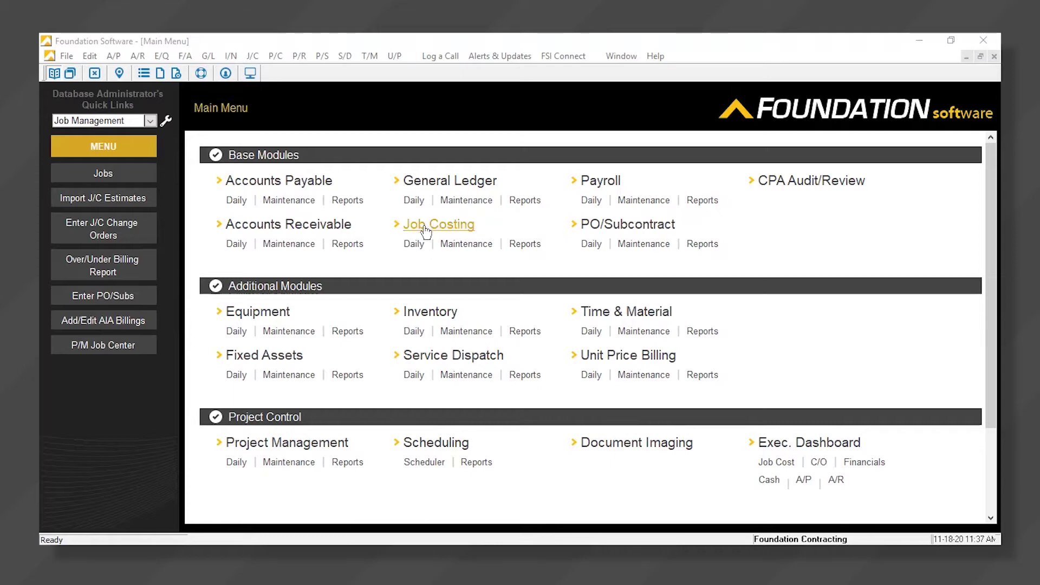
Open the Job Costing Reports page from the Base Modules menu.
click(525, 244)
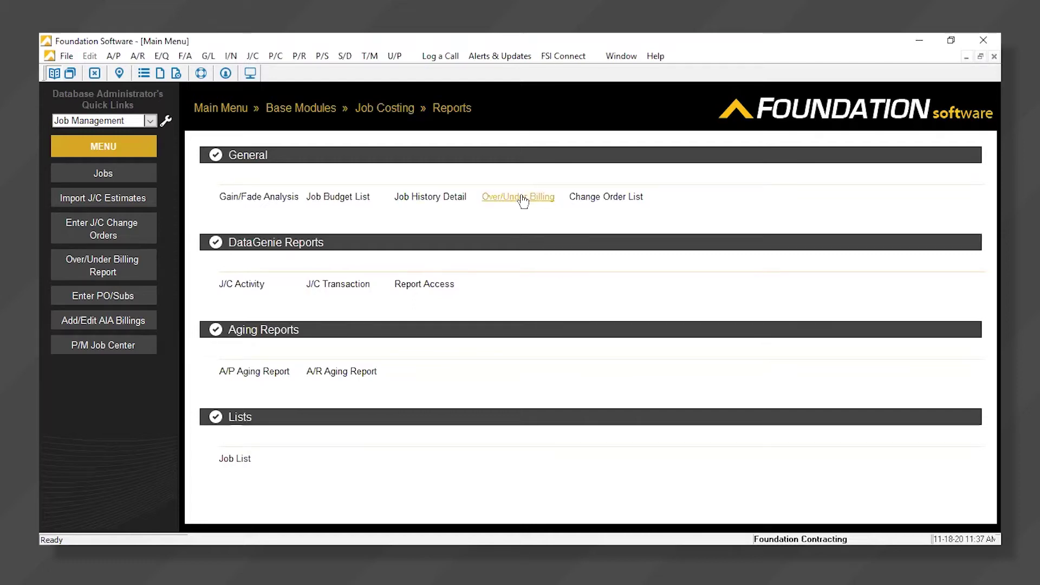
Return to the Main Menu module overview via the breadcrumb.
click(226, 109)
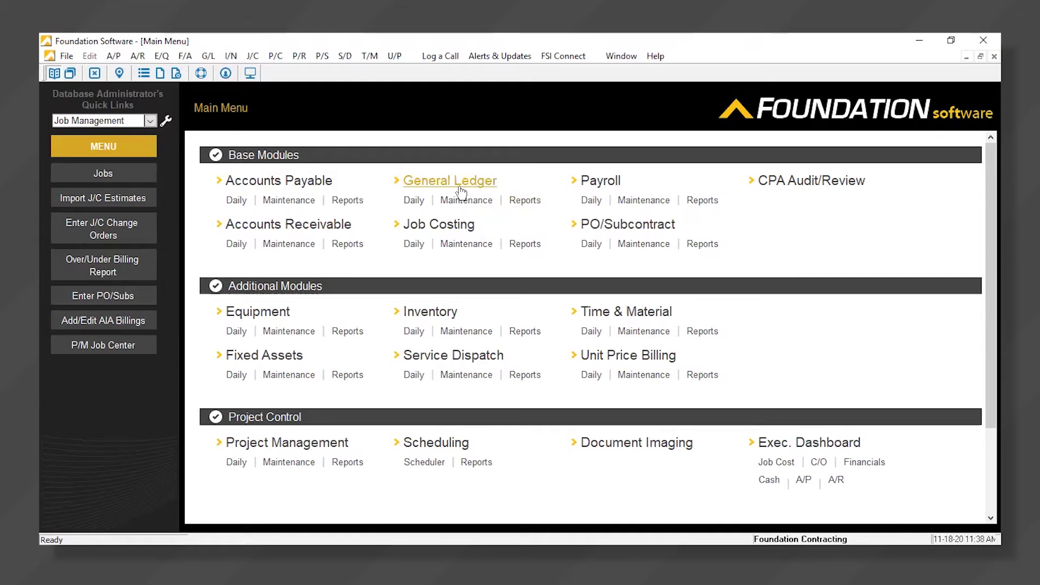
Open General Ledger Reports, check its Over/Under Billing report, then return to the Main Menu.
click(519, 203)
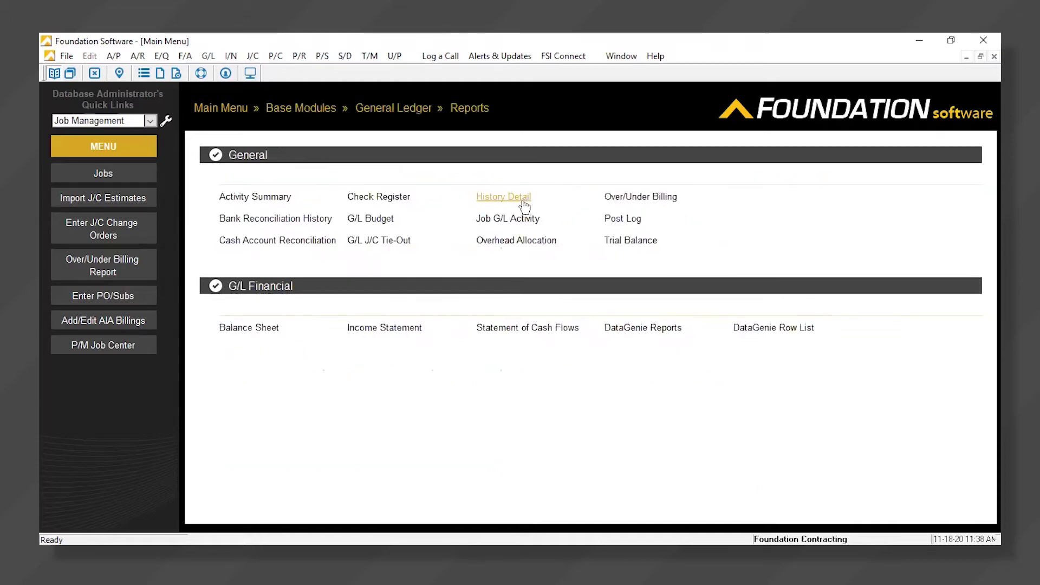
click(634, 204)
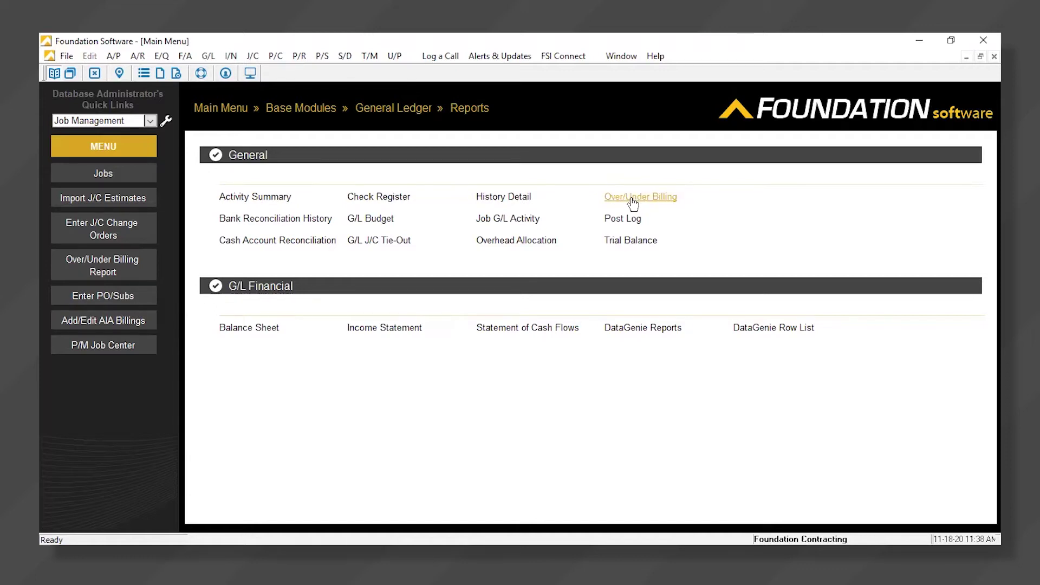
click(218, 113)
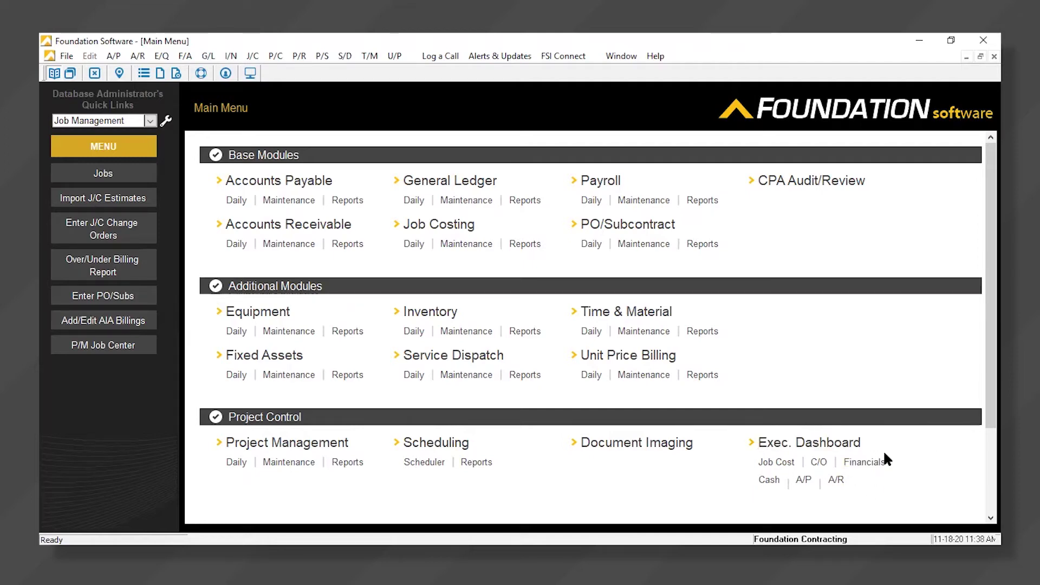
Open the Executive Dashboard Financials tab and preview the Company Over/Under Billing report.
click(869, 463)
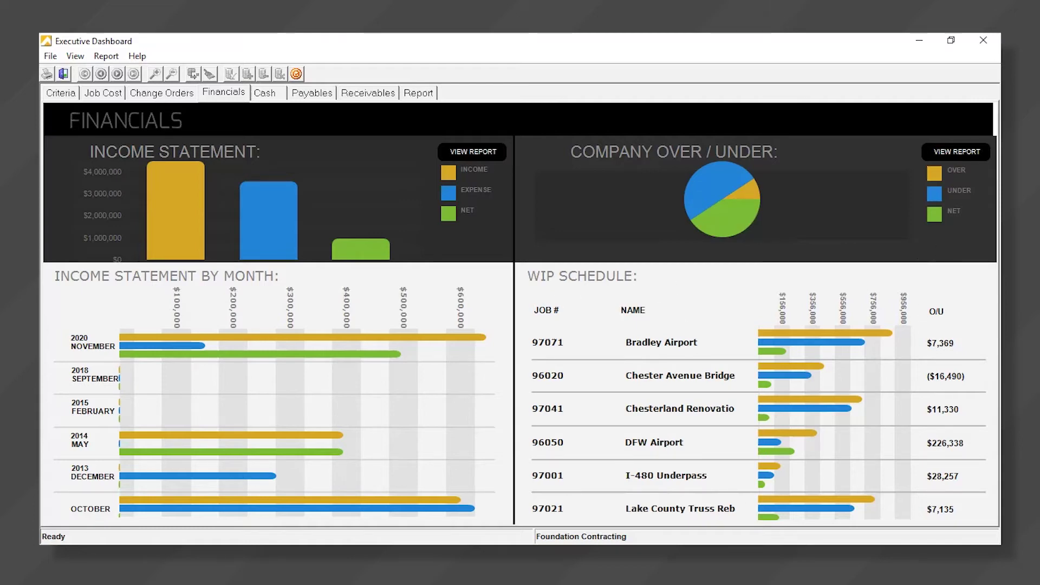
click(957, 155)
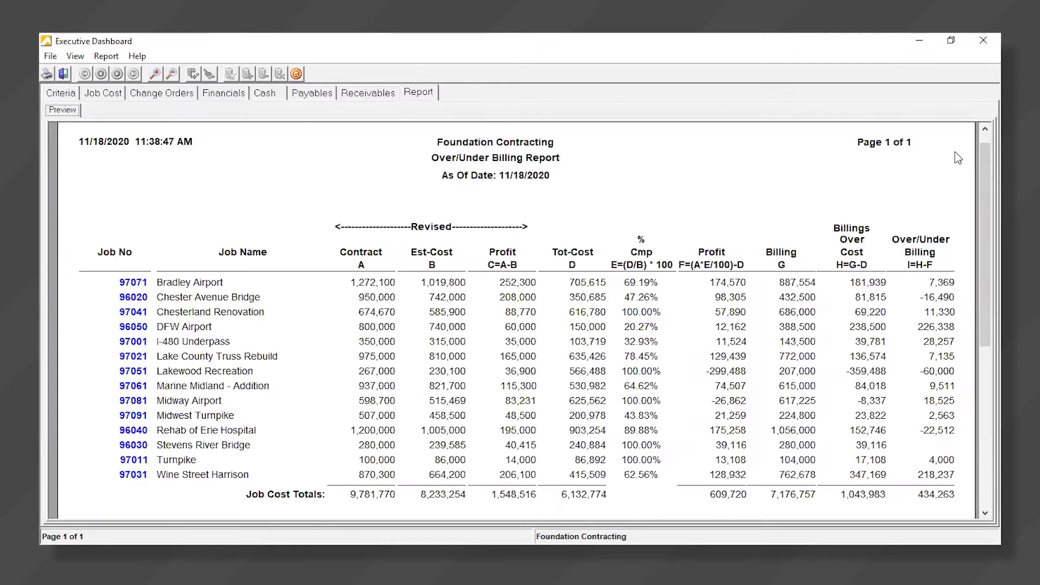